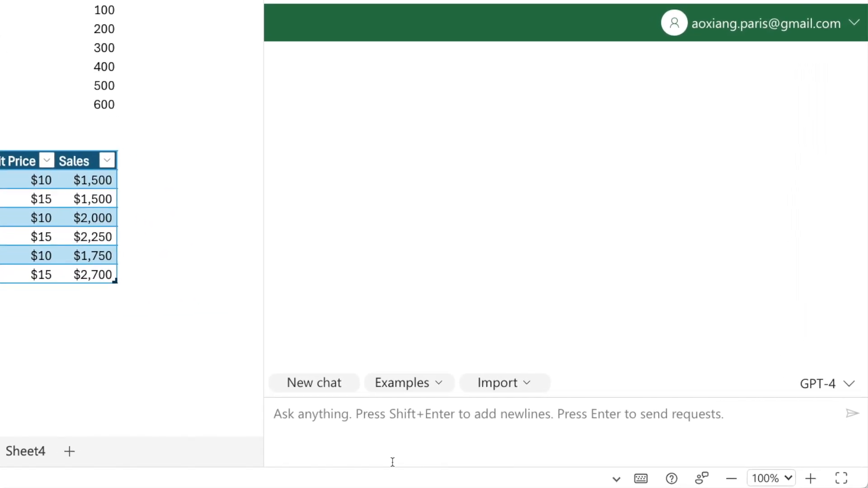
# Ask the AI chat "hello, how can you help me?" and "What are the worksheets in this workbook?".
pyautogui.write('hello, how can you help me?')
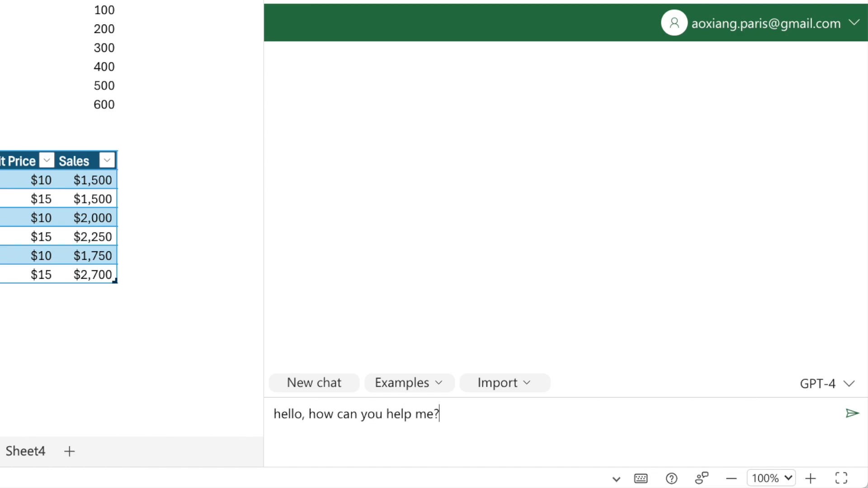
pyautogui.press('Return')
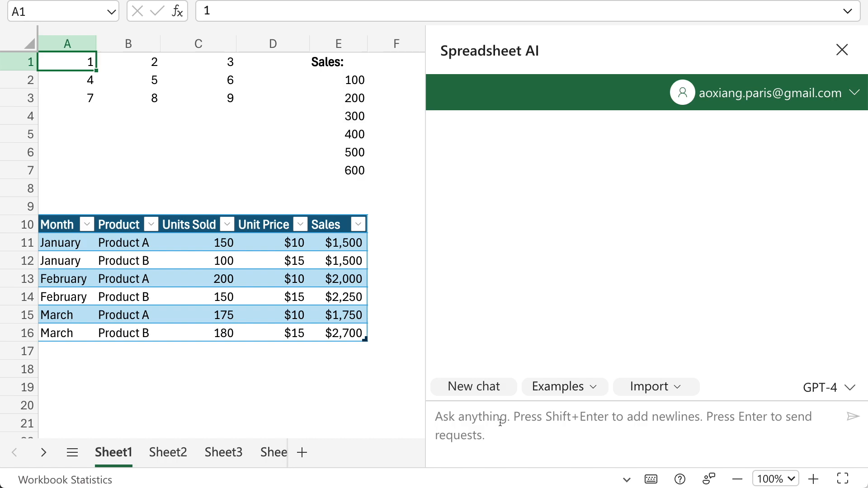
pyautogui.write('What are the worksheets in this workbook?')
pyautogui.press('Return')
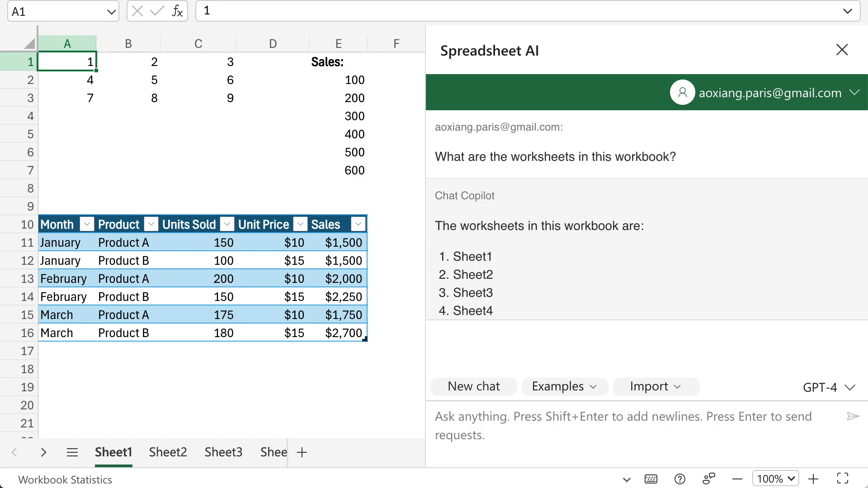
# Ask the AI chat "What are the values and formulas of A1:C3?".
pyautogui.write('What are th')
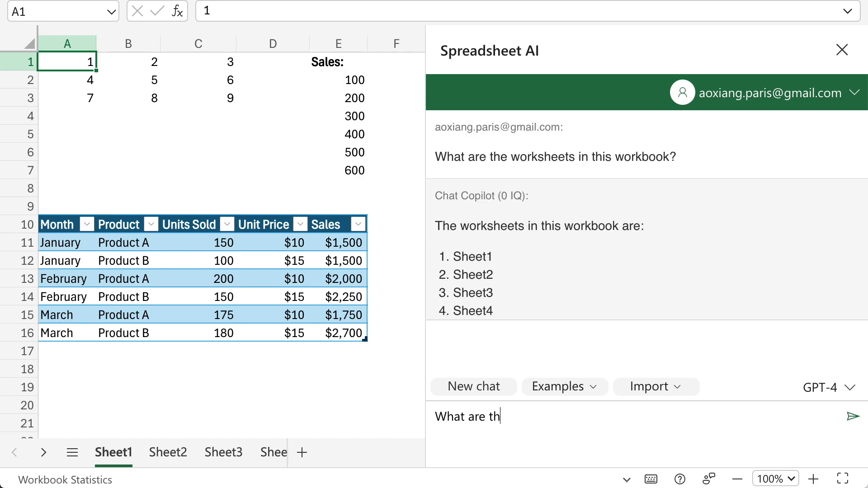
pyautogui.write('e values and formulas of A1:C3?')
pyautogui.press('Return')
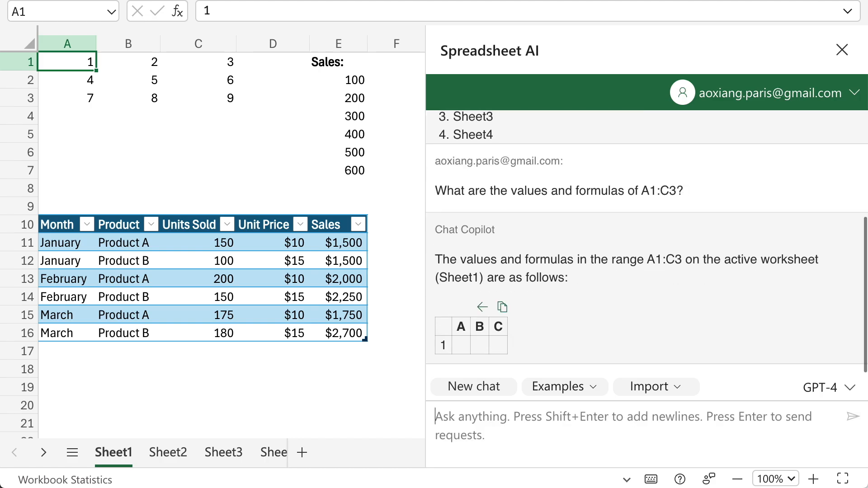
# Ask the AI chat "What are the columns of the table 'Table1'?".
pyautogui.write('What are th')
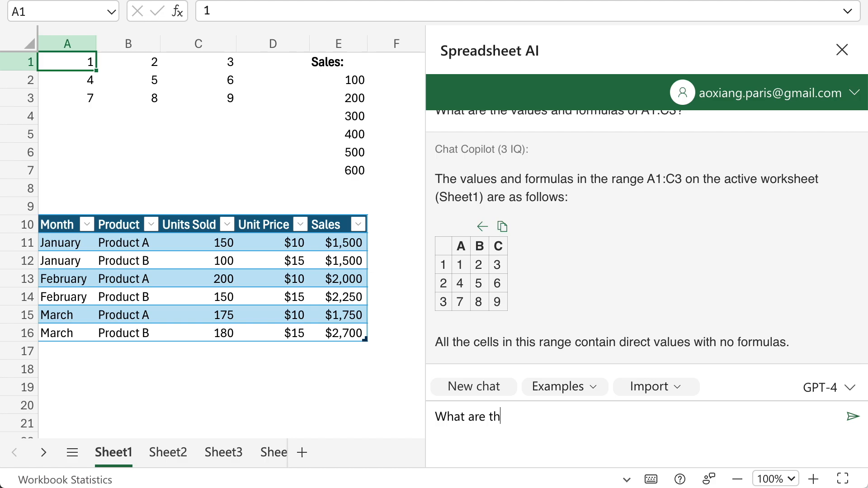
pyautogui.write("e columns of the table 'Table1'")
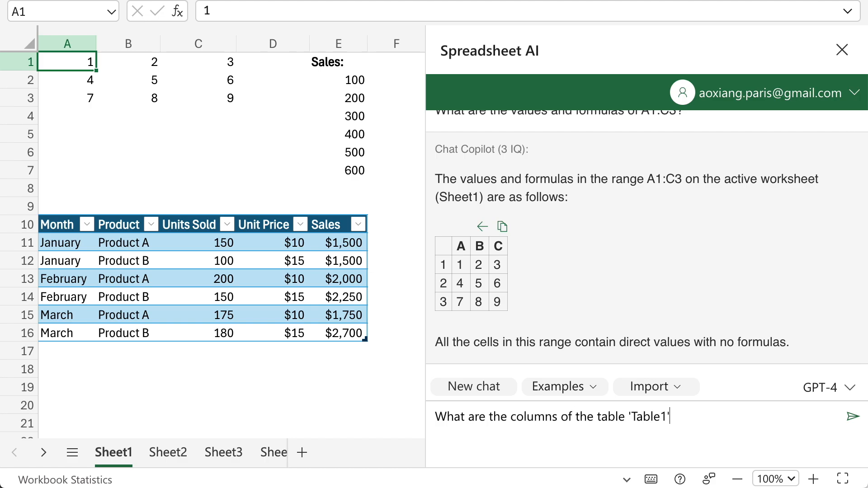
pyautogui.write('?')
pyautogui.press('Return')
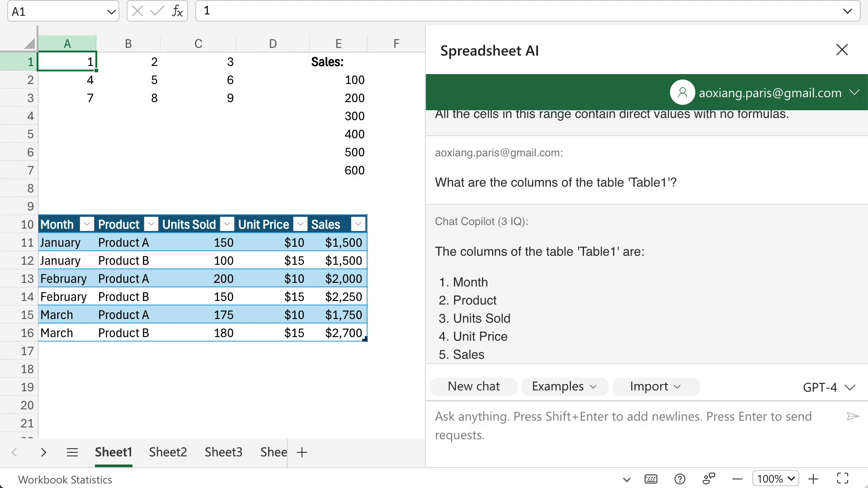
# Ask the AI chat "What's the sum of the range 'Sales'?".
pyautogui.write("What's the sum of the range ")
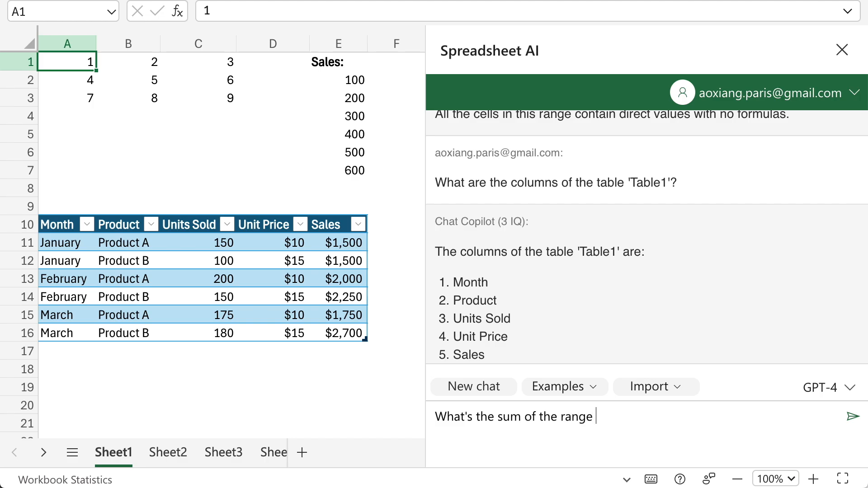
pyautogui.write("'Sales'?")
pyautogui.press('Return')
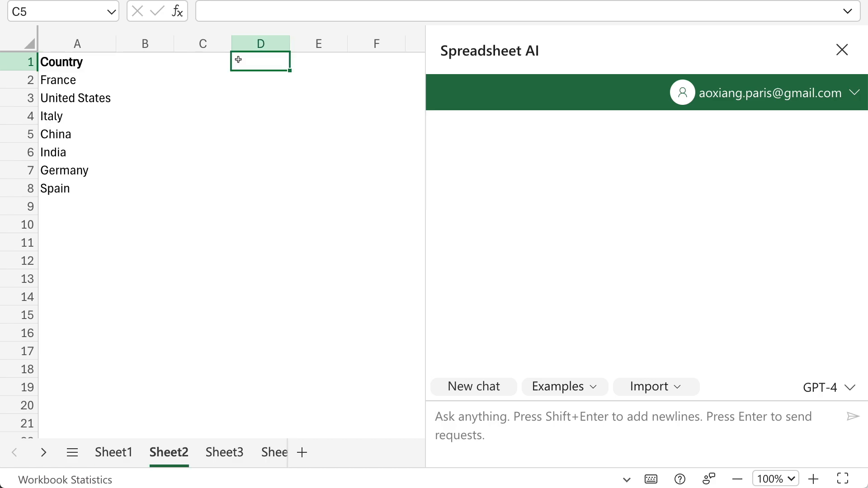
# Ask the AI chat for a table of the capitals of the countries in A1:A8, and insert the returned table at D1.
pyautogui.moveTo(74, 60); pyautogui.dragTo(76, 180)
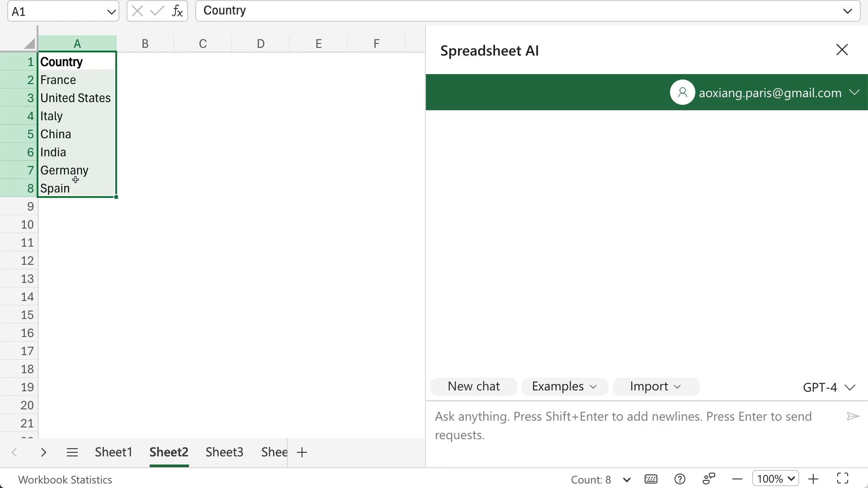
pyautogui.click(436, 416)
pyautogui.write('I have a list of countries ')
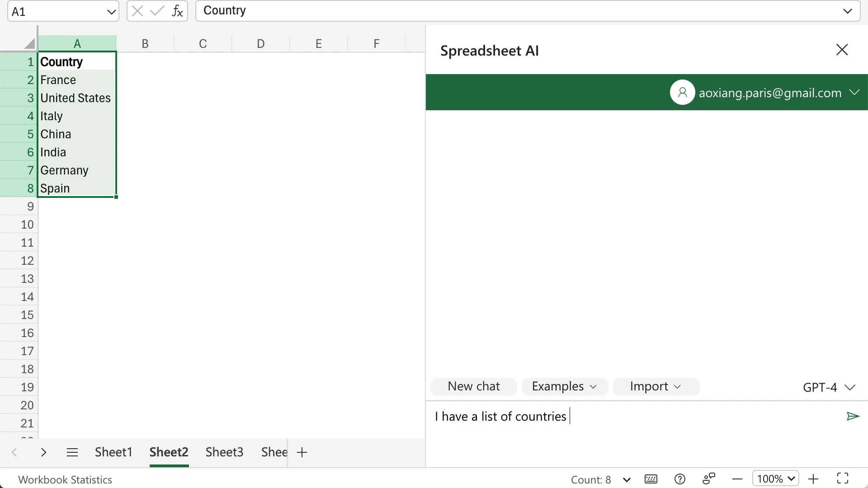
pyautogui.write('in A1:A8. Please ')
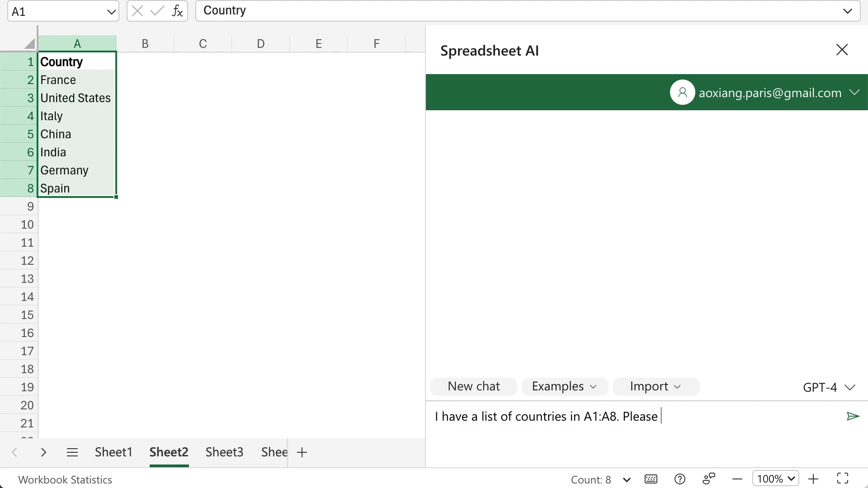
pyautogui.write('provide a table with their ca')
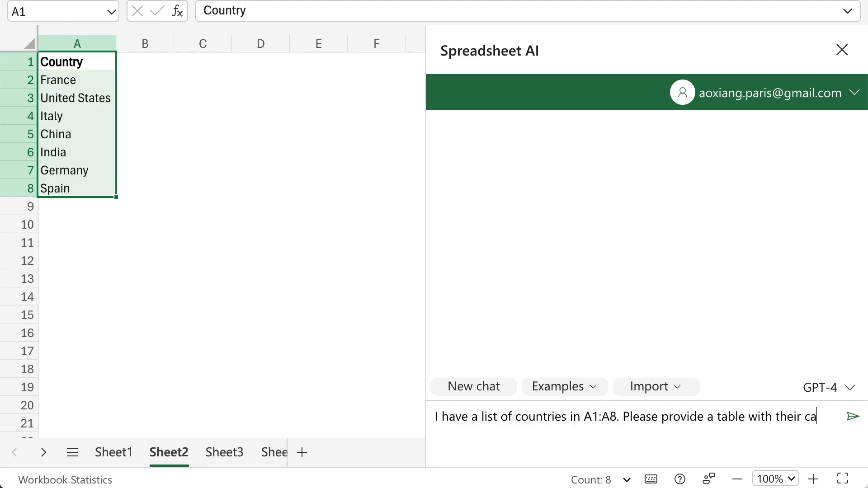
pyautogui.write('pitals.')
pyautogui.press('Return')
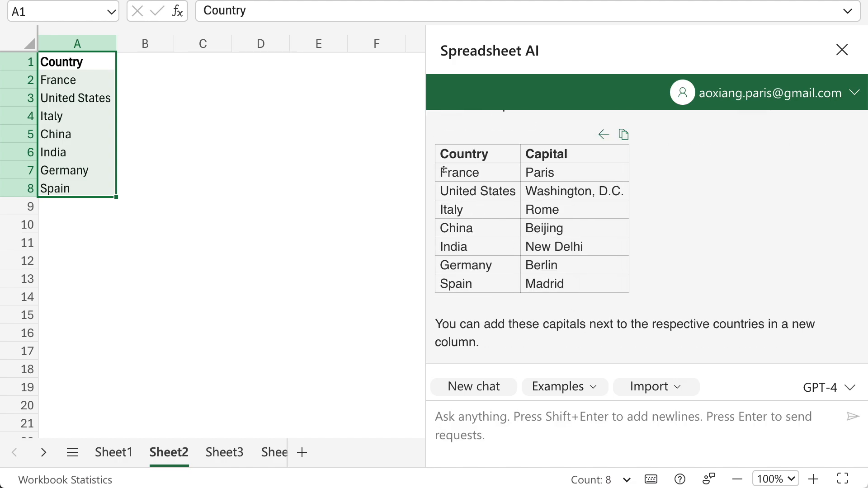
pyautogui.click(286, 61)
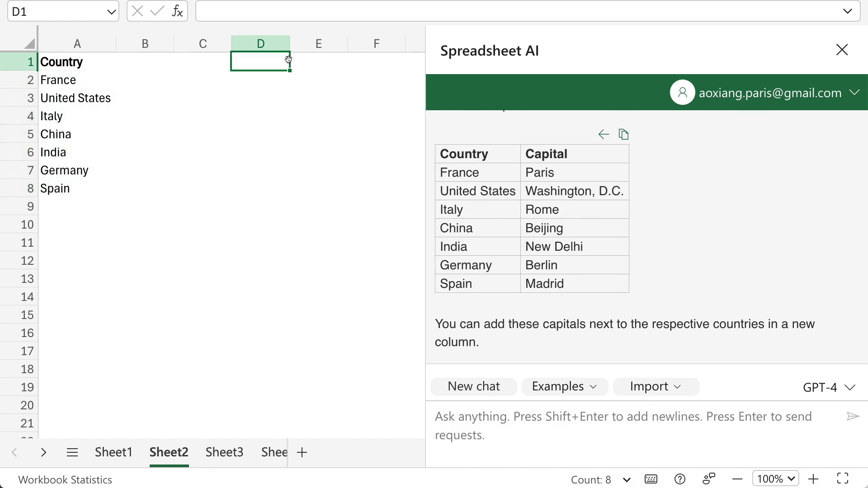
pyautogui.click(605, 135)
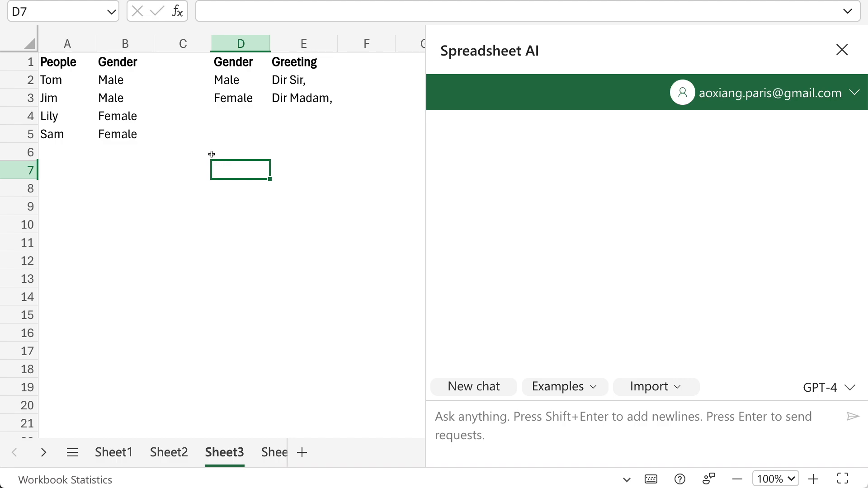
# Ask the AI chat to join the tables in A1:B5 and D1:E3 into a complete table with people, gender, and greeting.
pyautogui.moveTo(63, 64); pyautogui.dragTo(112, 128)
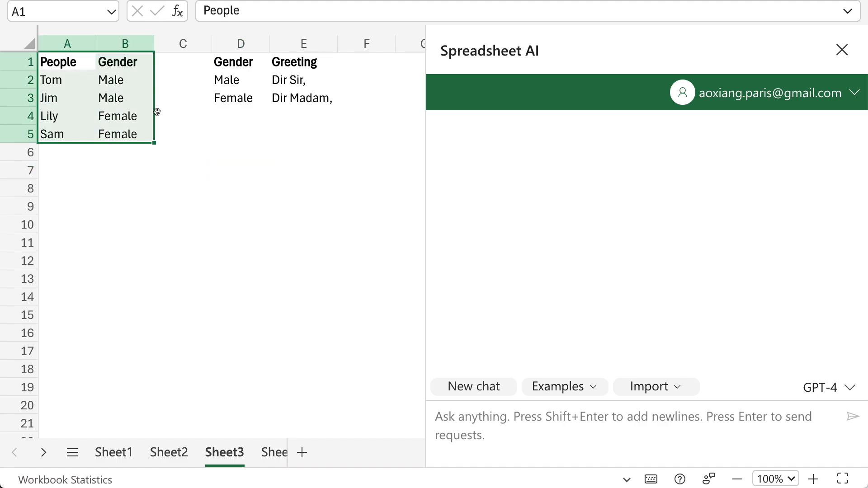
pyautogui.moveTo(224, 72); pyautogui.dragTo(295, 107)
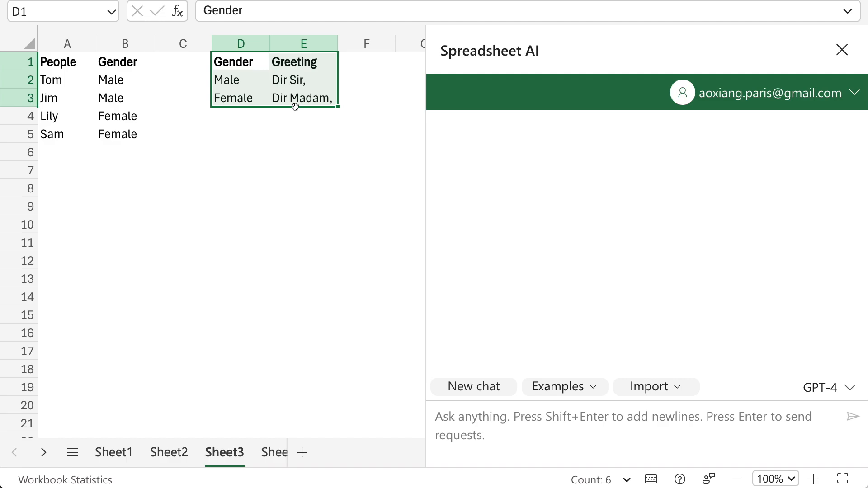
pyautogui.click(467, 414)
pyautogui.write('I have a tabl')
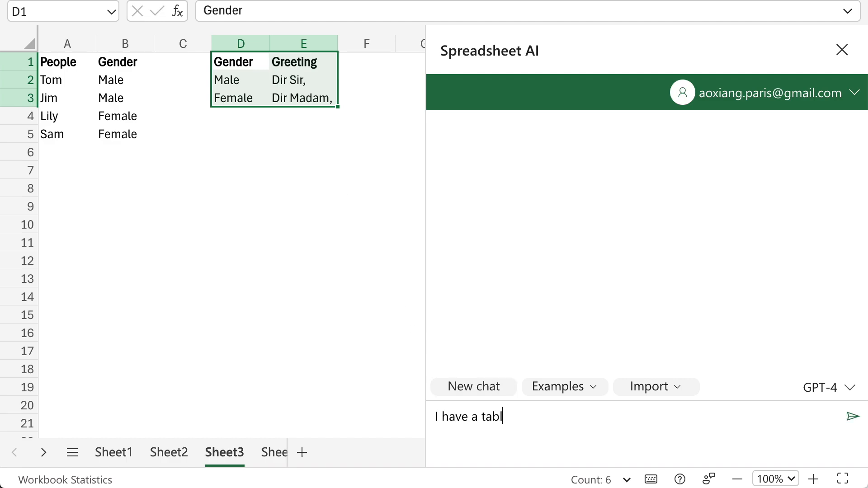
pyautogui.write('e in A1:B5 and another ta')
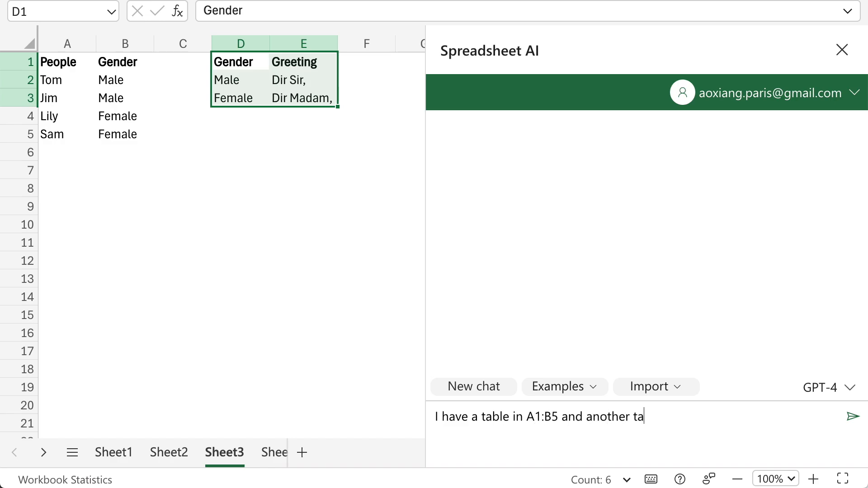
pyautogui.write('ble in D1:E3. Please ')
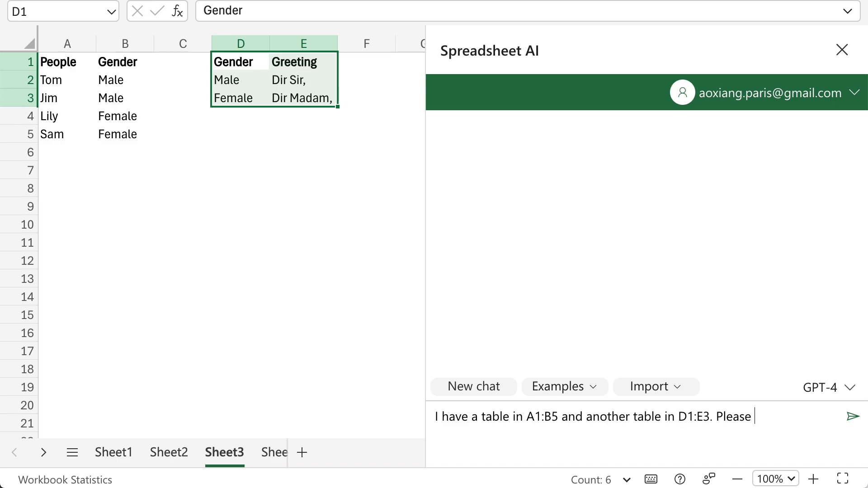
pyautogui.write('join the two tables and gi')
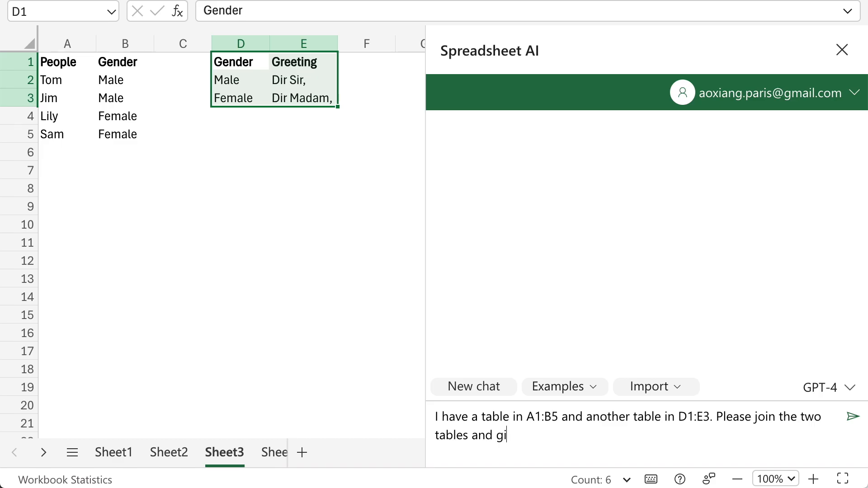
pyautogui.write('ve me a complete table with ')
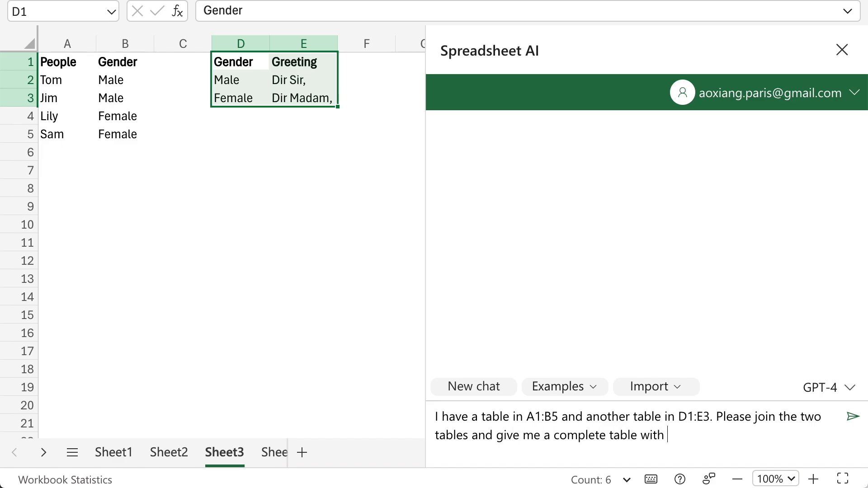
pyautogui.write('people, gender, and greeting.')
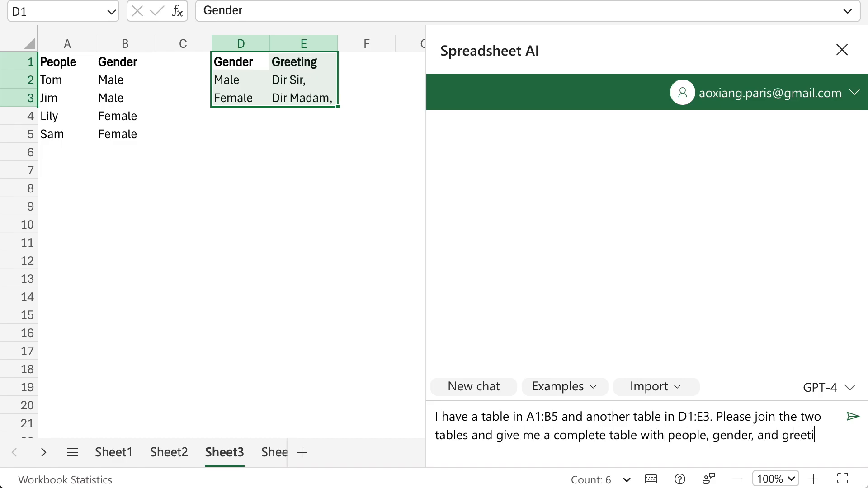
pyautogui.press('Return')
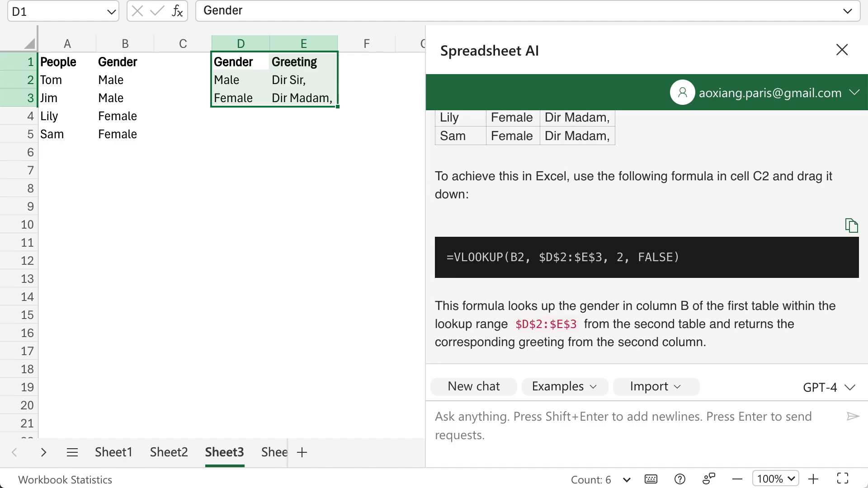
# Insert the joined table from the chat reply into the sheet, starting at cell A8.
pyautogui.click(62, 184)
pyautogui.scroll(3, 583, 184)
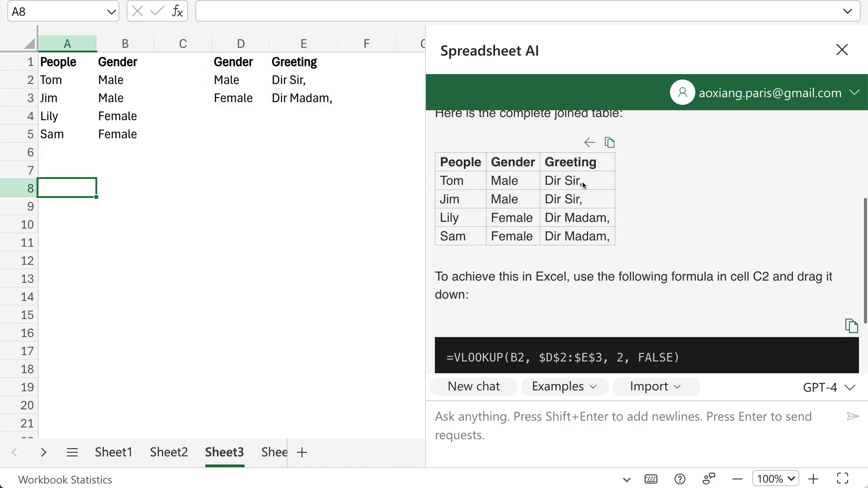
pyautogui.click(589, 181)
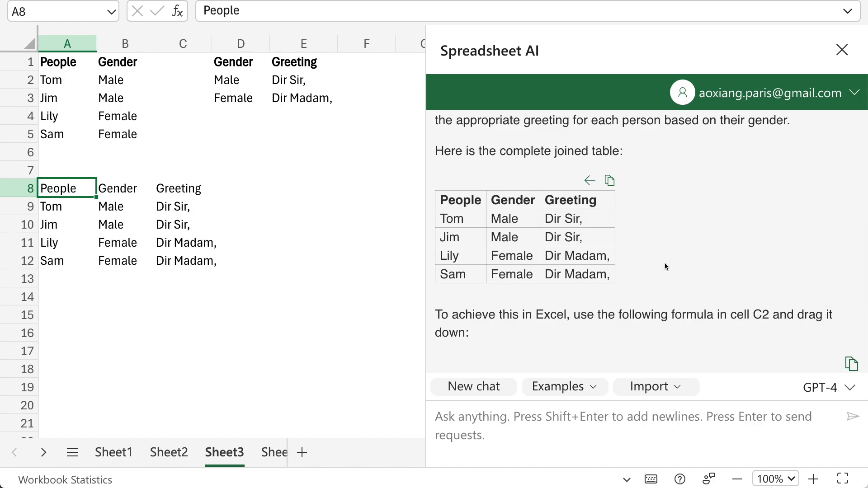
pyautogui.scroll(-3, 666, 266)
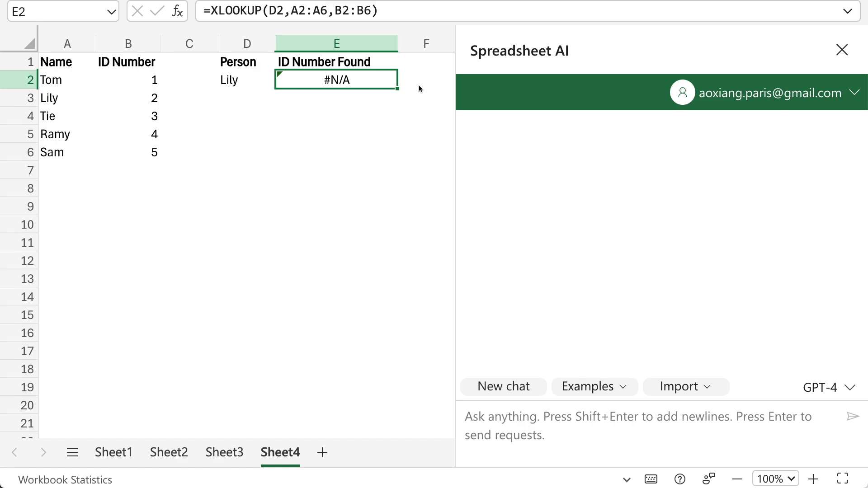
# Inspect the XLOOKUP formula in cell E2 and the ranges it references.
pyautogui.doubleClick(387, 84)
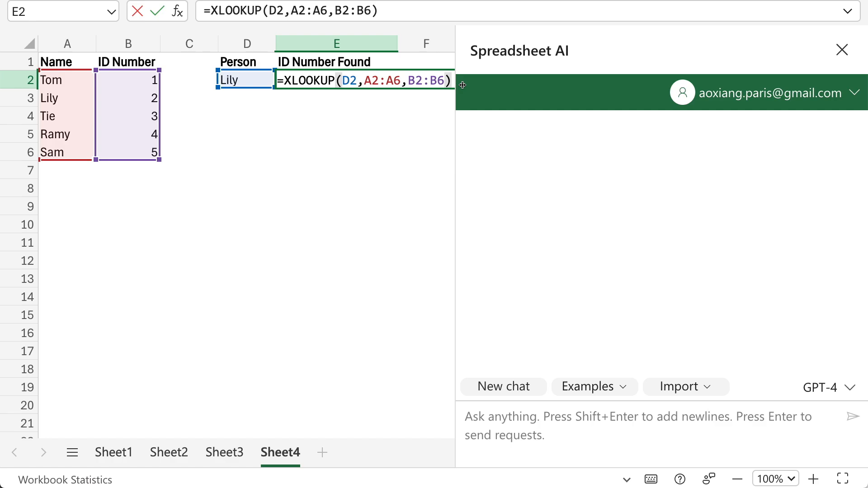
pyautogui.press('Return')
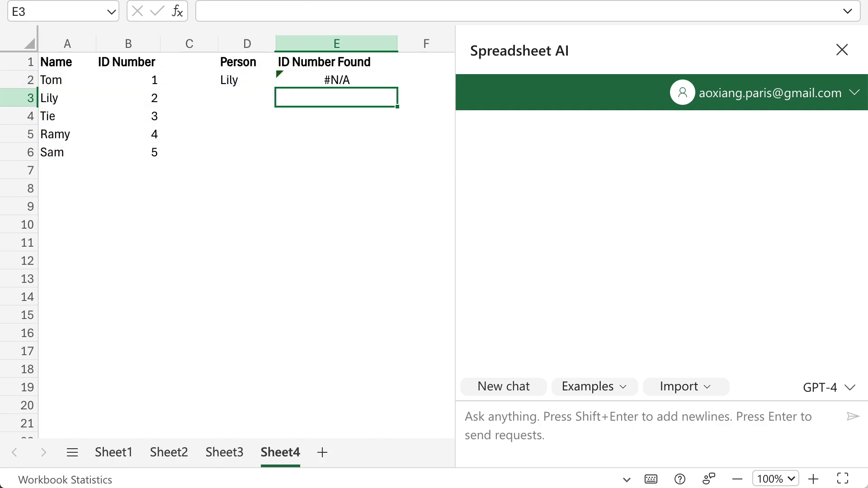
pyautogui.click(337, 80)
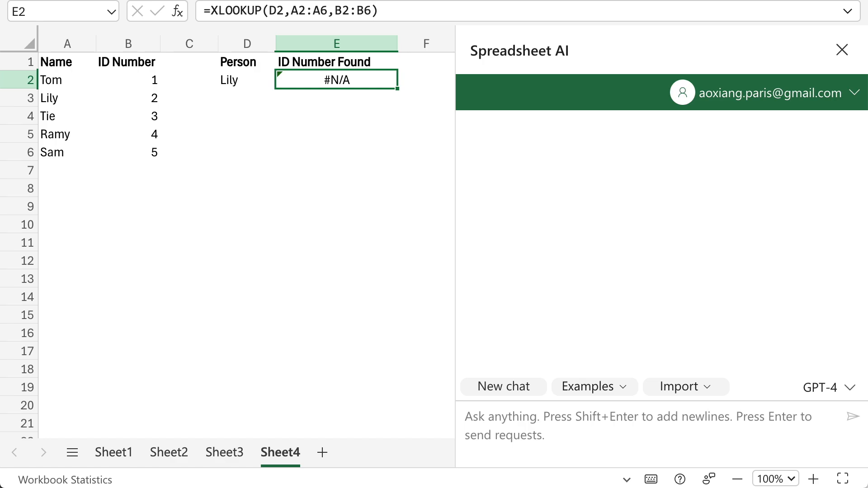
# Ask the AI chat "Why does E2 have an error?" and check the text in D2 for trailing spaces.
pyautogui.click(540, 450)
pyautogui.write('Why does E2 have an error?')
pyautogui.press('Return')
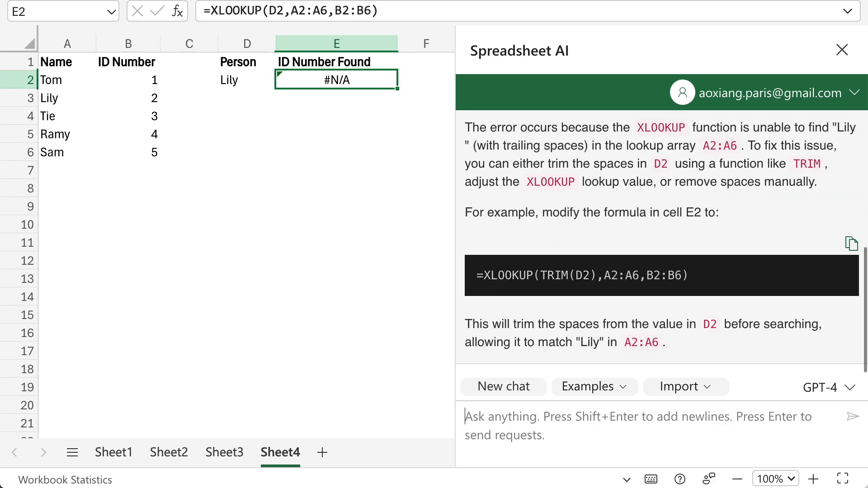
pyautogui.doubleClick(251, 83)
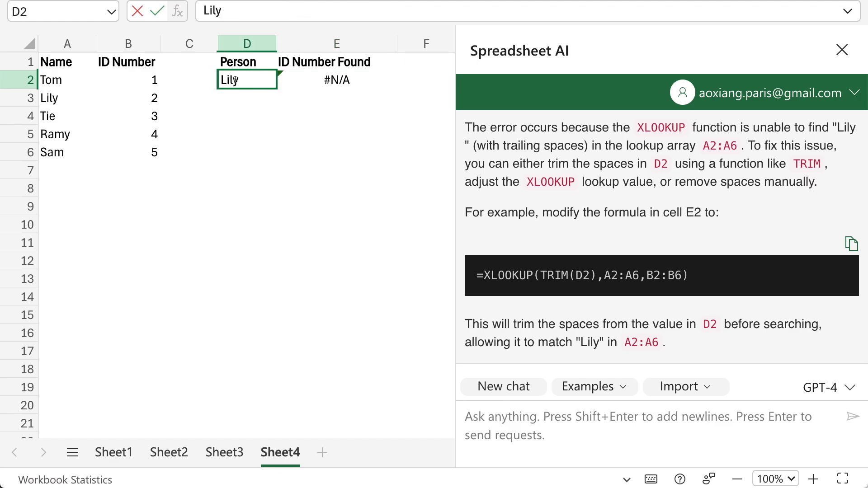
pyautogui.moveTo(239, 80); pyautogui.dragTo(260, 80)
# Open the list of example prompt categories for the AI chat.
pyautogui.click(578, 388)
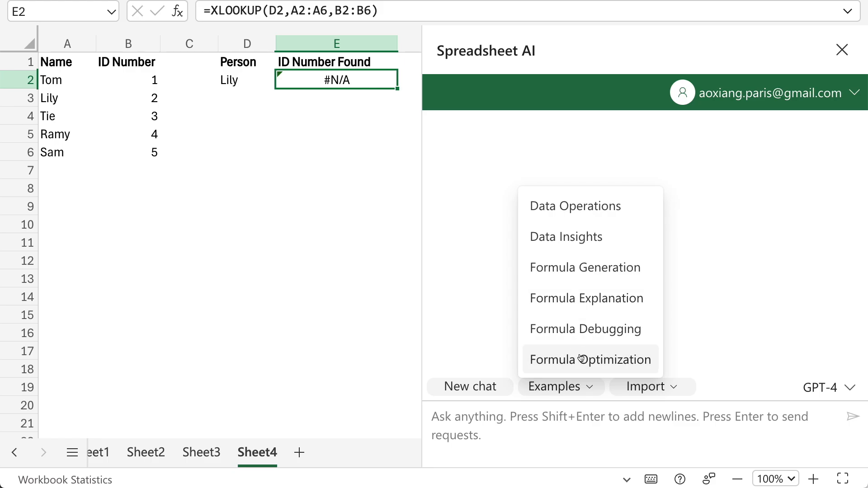
# Look through the example forms for Data Insights, Formula Generation, Formula Explanation and Formula Optimization.
pyautogui.click(591, 249)
pyautogui.click(559, 454)
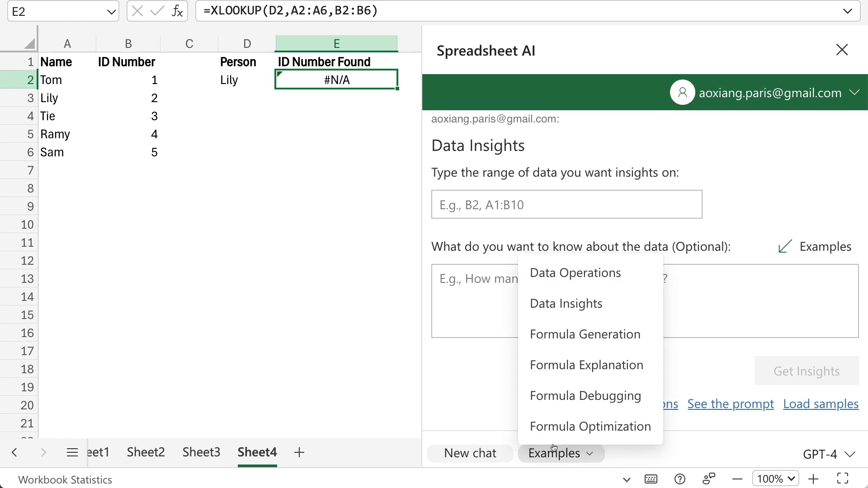
pyautogui.click(580, 334)
pyautogui.click(567, 455)
pyautogui.click(586, 375)
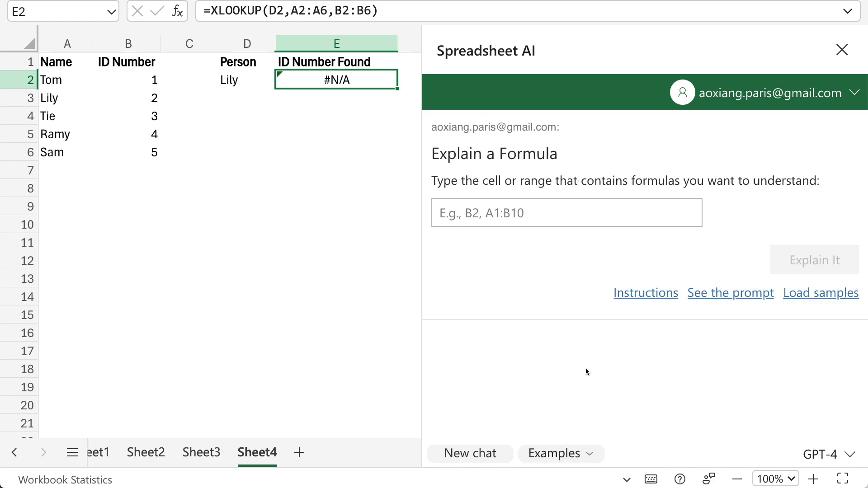
pyautogui.click(568, 451)
pyautogui.click(573, 436)
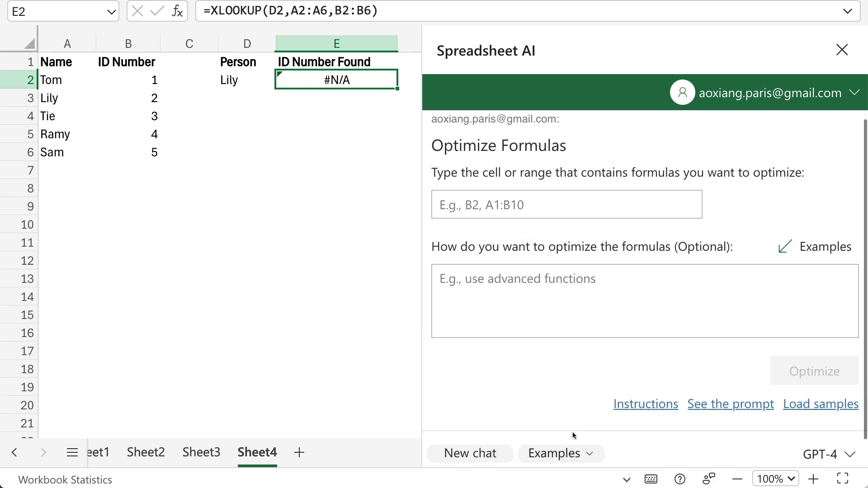
# Fill in the Formula Debugging example with cell E2, preview its prompt, and run the debugging.
pyautogui.click(569, 456)
pyautogui.click(575, 399)
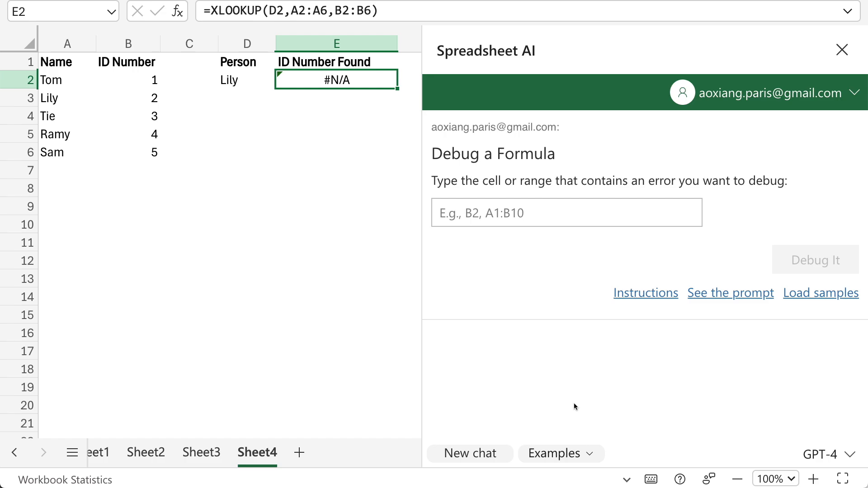
pyautogui.click(566, 212)
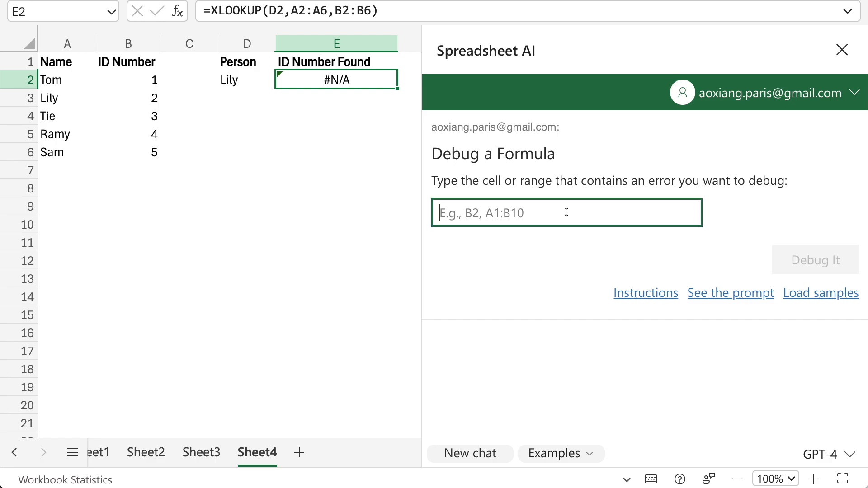
pyautogui.write('E2')
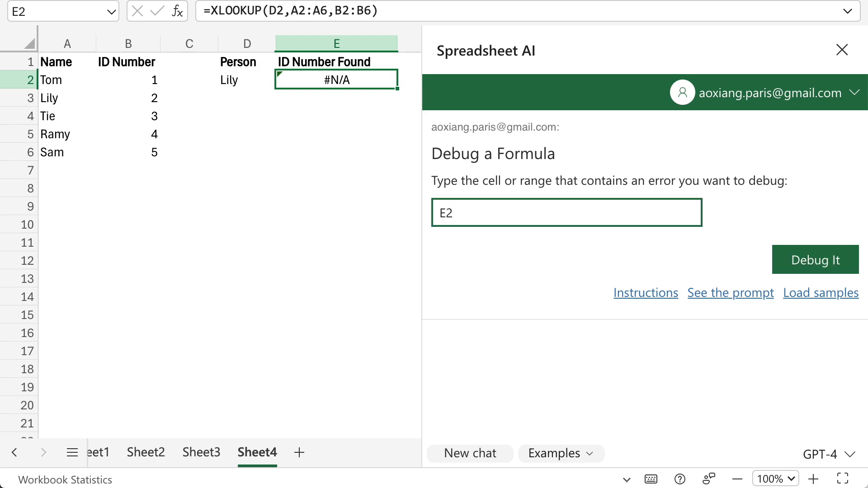
pyautogui.click(706, 293)
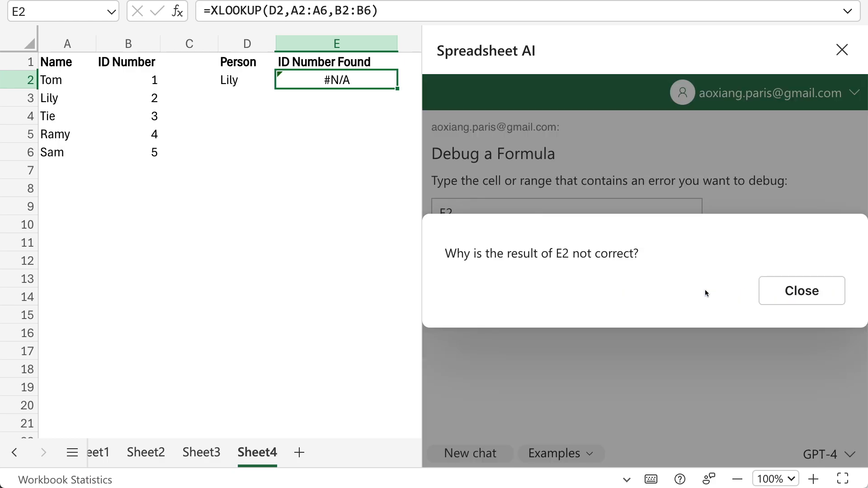
pyautogui.click(773, 297)
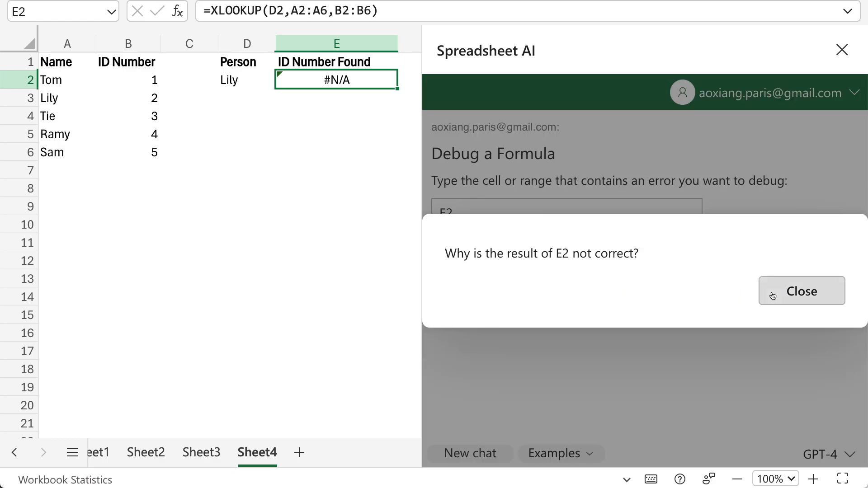
pyautogui.click(802, 272)
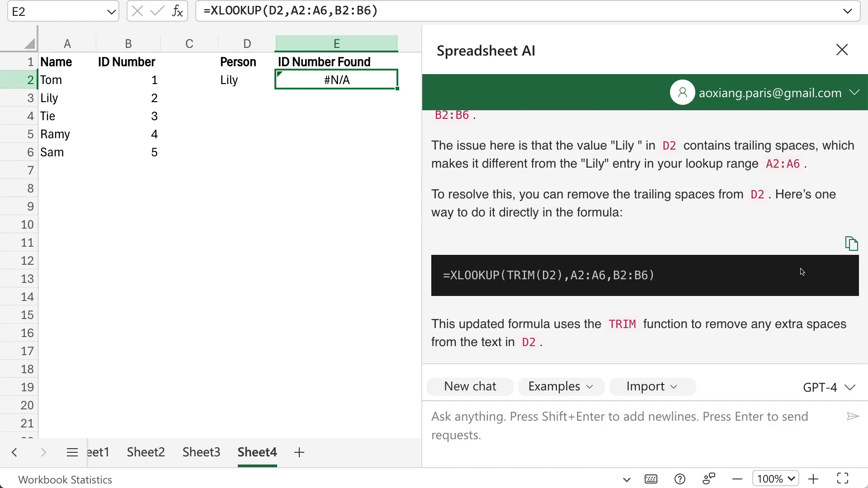
# Ask the AI chat "Does the TRIM function remove both the extra spaces at the beginning and the end?".
pyautogui.click(684, 424)
pyautogui.write('Does the TRIM fu')
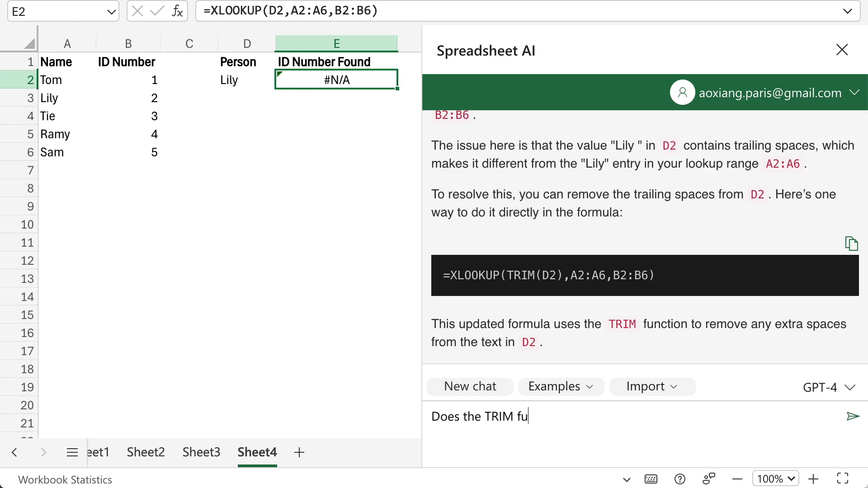
pyautogui.write('nction remove both the extra s')
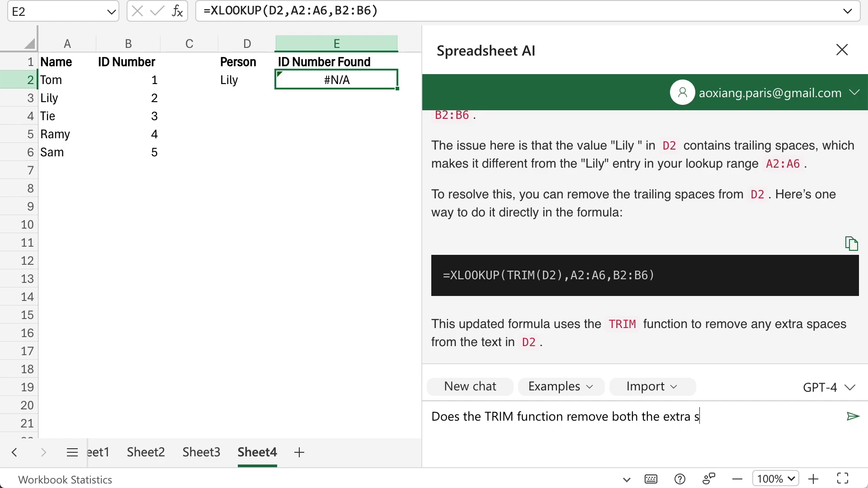
pyautogui.write('paces at the beginning and the ')
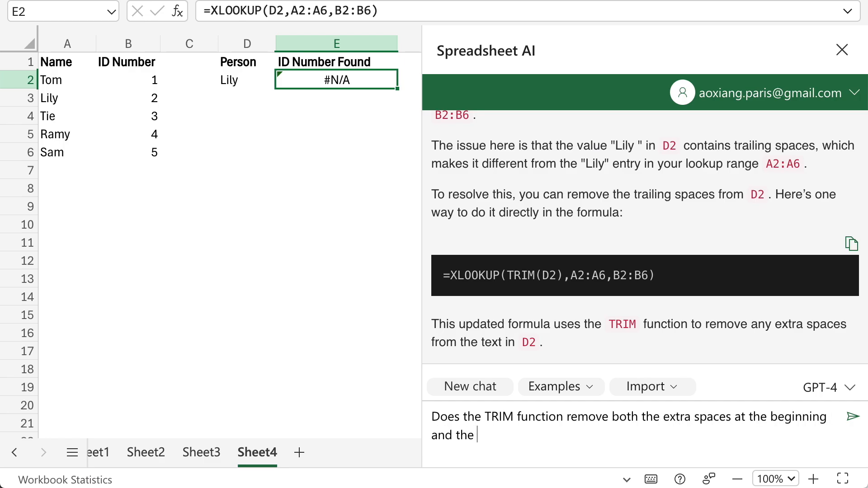
pyautogui.write('end?')
pyautogui.press('Return')
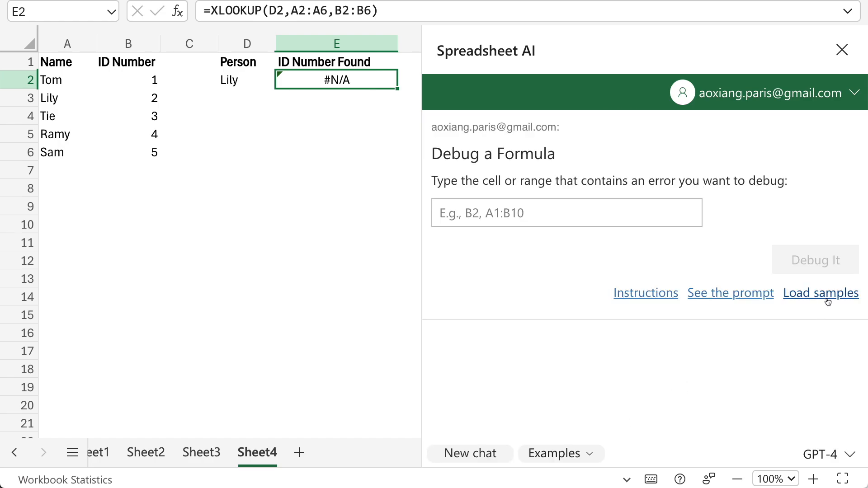
# Load the sample sheets for the Formula Debugging and Data Insights examples into the workbook.
pyautogui.click(828, 302)
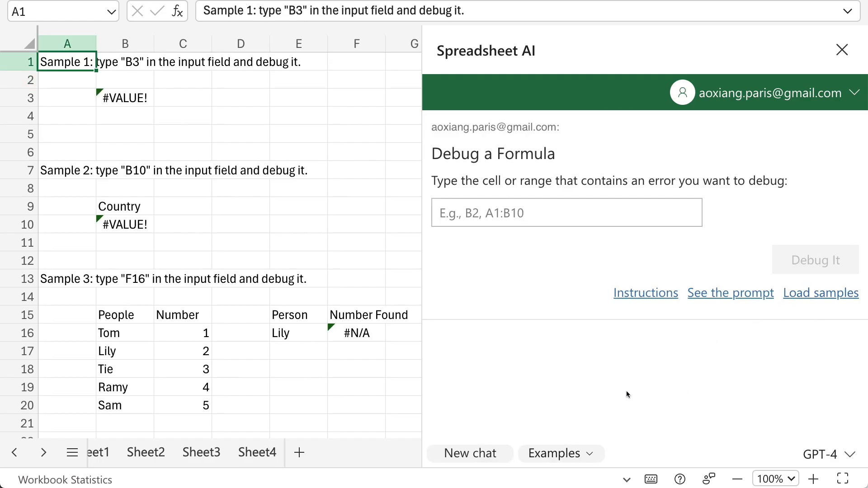
pyautogui.click(565, 453)
pyautogui.click(594, 311)
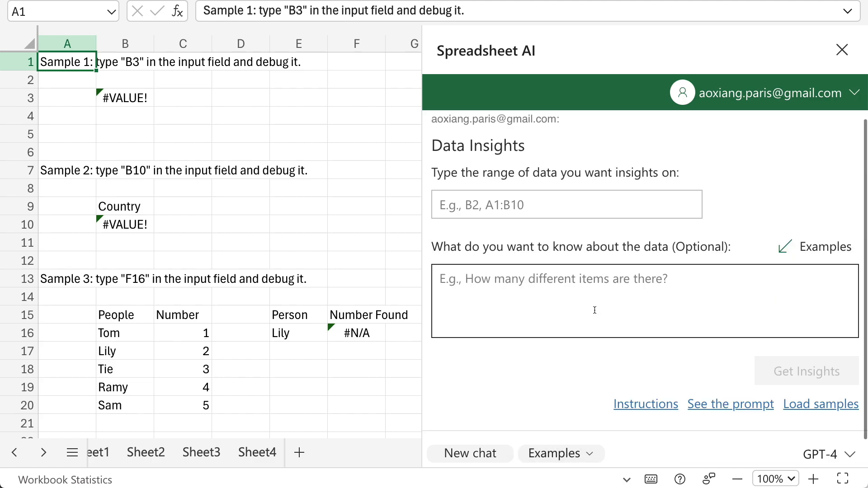
pyautogui.click(806, 412)
# Switch to the Formula Explanation example and load its sample sheet into the workbook.
pyautogui.click(581, 455)
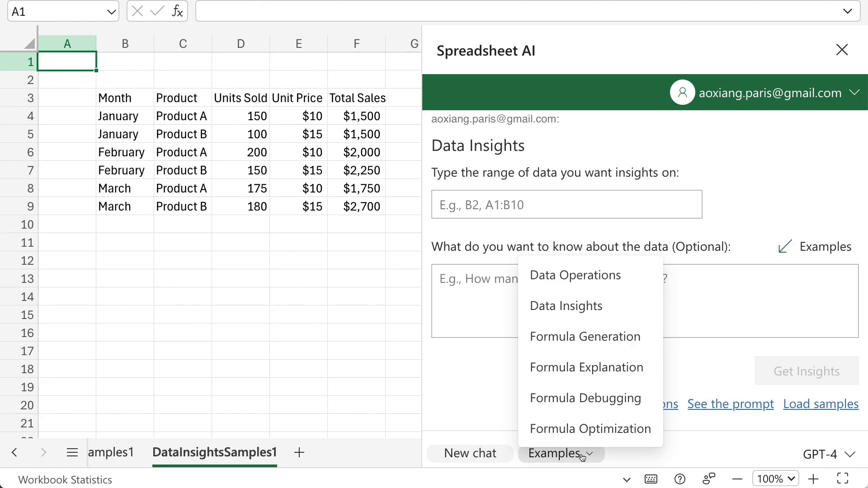
pyautogui.click(616, 372)
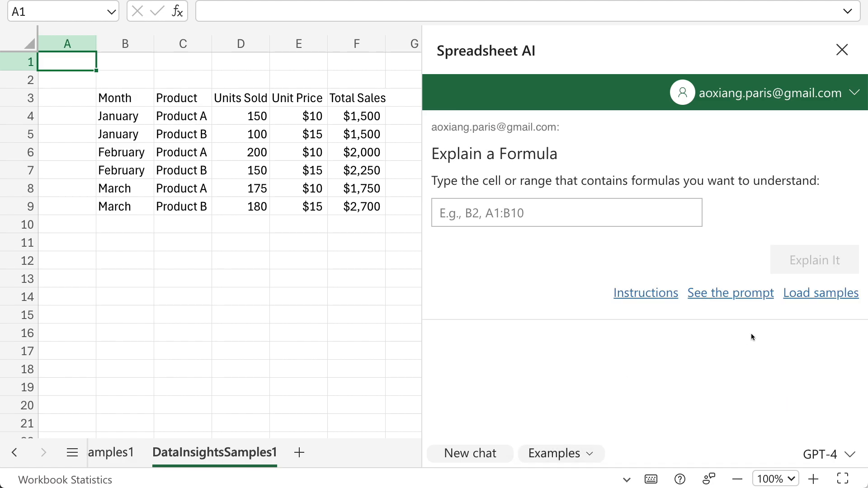
pyautogui.click(813, 297)
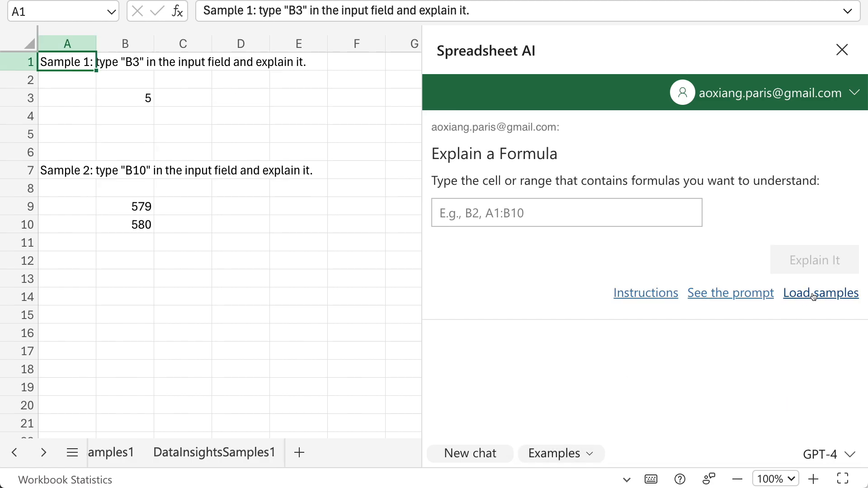